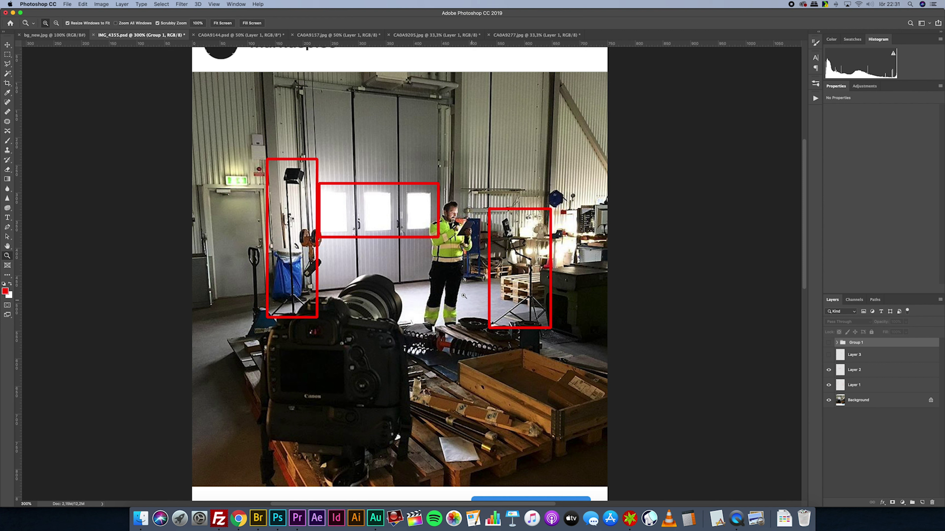
Show Layer 3 to mark the tablet in the lighting setup photo and inspect the marked areas up close
{"action": "left_click", "coordinate": [828, 356]}
{"action": "left_click", "coordinate": [452, 238]}
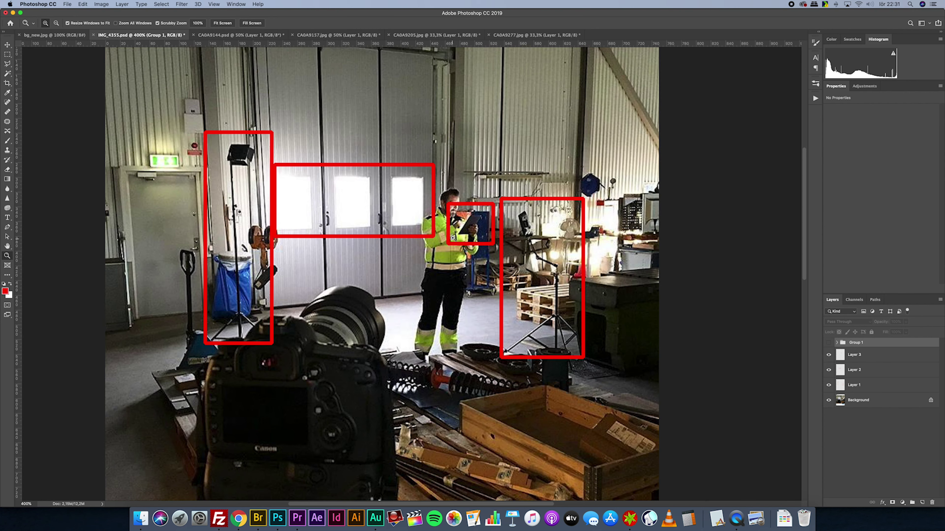
{"action": "left_click", "coordinate": [453, 238]}
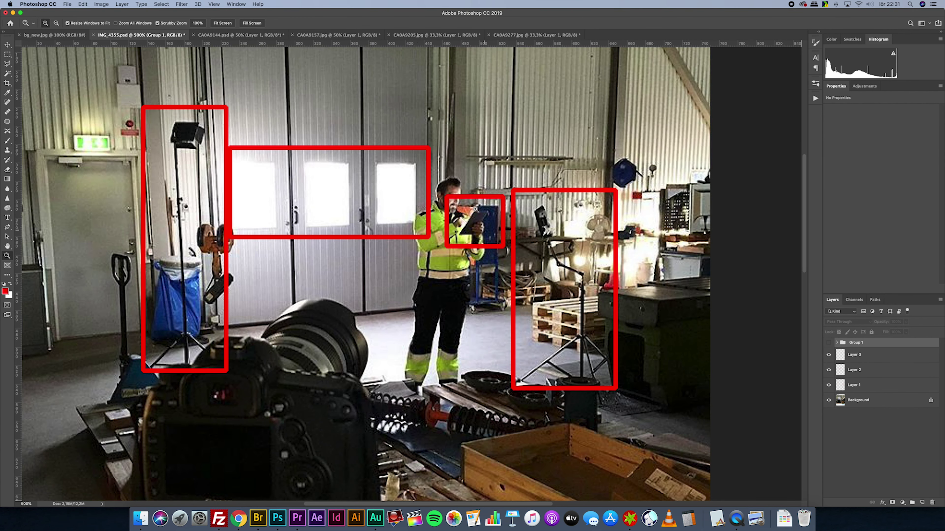
{"action": "left_click", "coordinate": [426, 288], "text": "alt"}
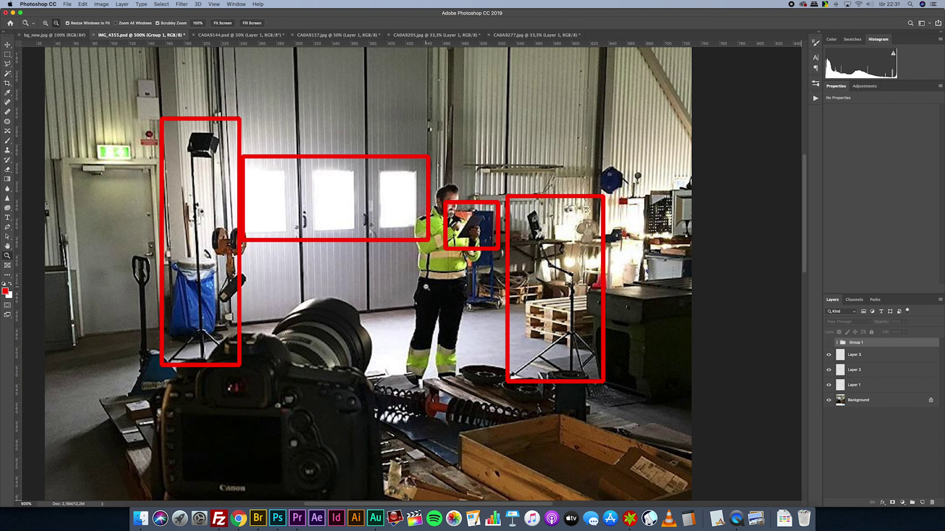
{"action": "left_click", "coordinate": [427, 291], "text": "alt"}
{"action": "left_click", "coordinate": [428, 294], "text": "alt"}
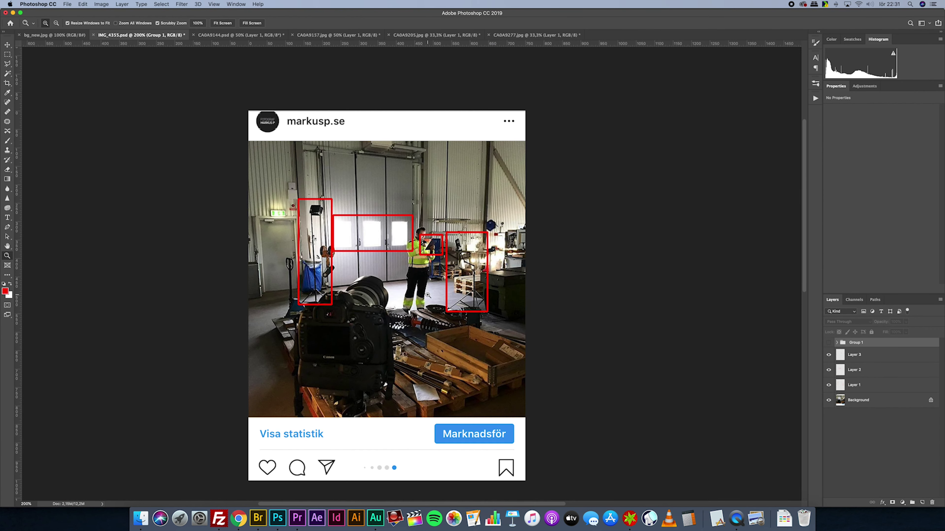
Show Group 1 with the camera settings text and examine it together with the marked lighting setup
{"action": "left_click", "coordinate": [828, 342]}
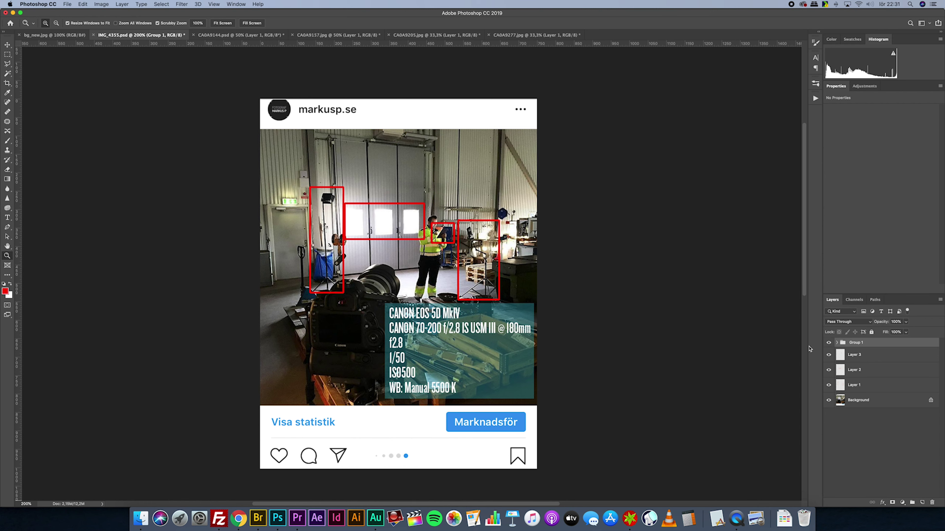
{"action": "left_click", "coordinate": [448, 351]}
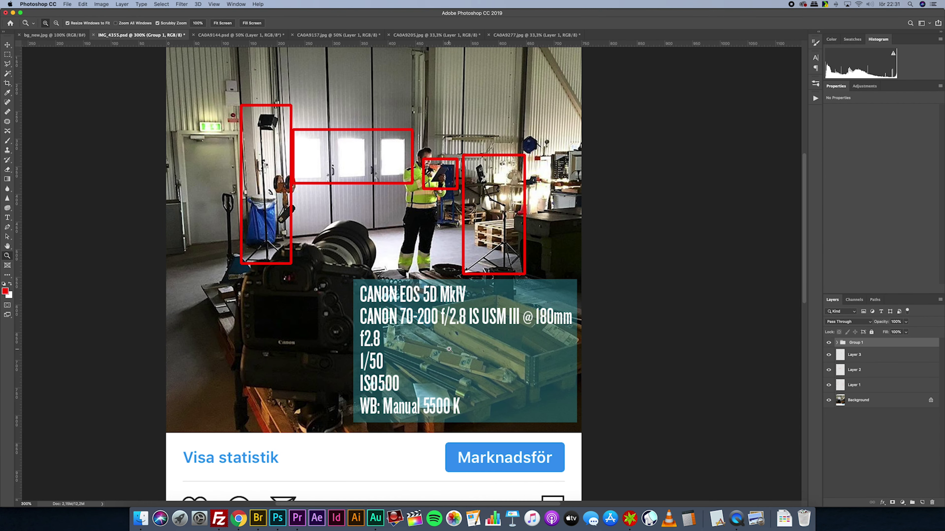
{"action": "left_click", "coordinate": [449, 349]}
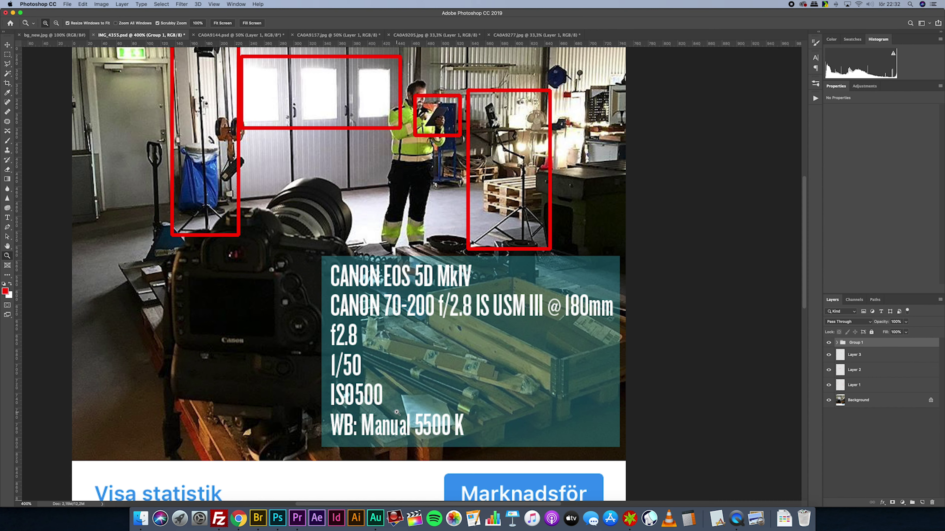
{"action": "left_click_drag", "start_coordinate": [396, 411], "coordinate": [419, 427]}
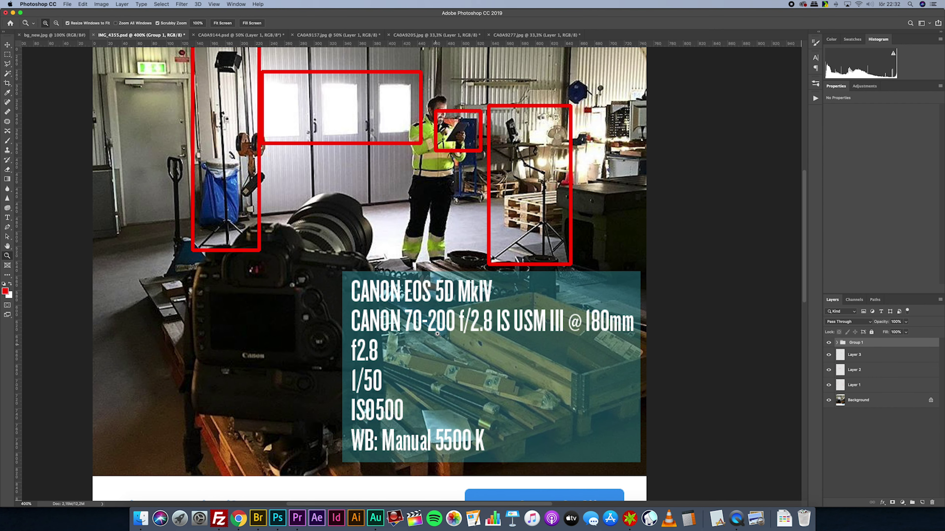
{"action": "scroll", "coordinate": [419, 324], "scroll_direction": "up", "scroll_amount": 3}
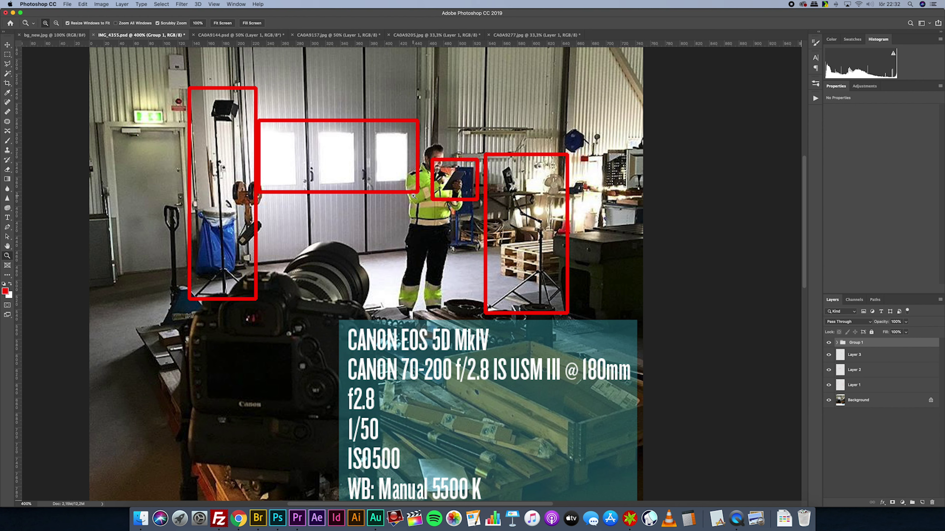
{"action": "left_click_drag", "start_coordinate": [405, 206], "coordinate": [414, 231]}
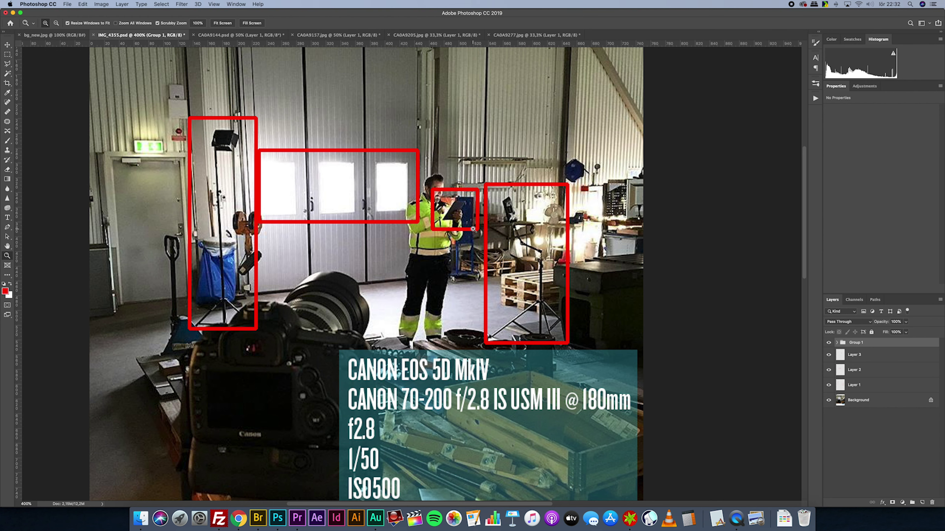
Switch to CA0A9144.psd and hide its Vibrance 1, Curves 1 and Heal layers to show the unedited photo
{"action": "key", "text": "ctrl+Tab"}
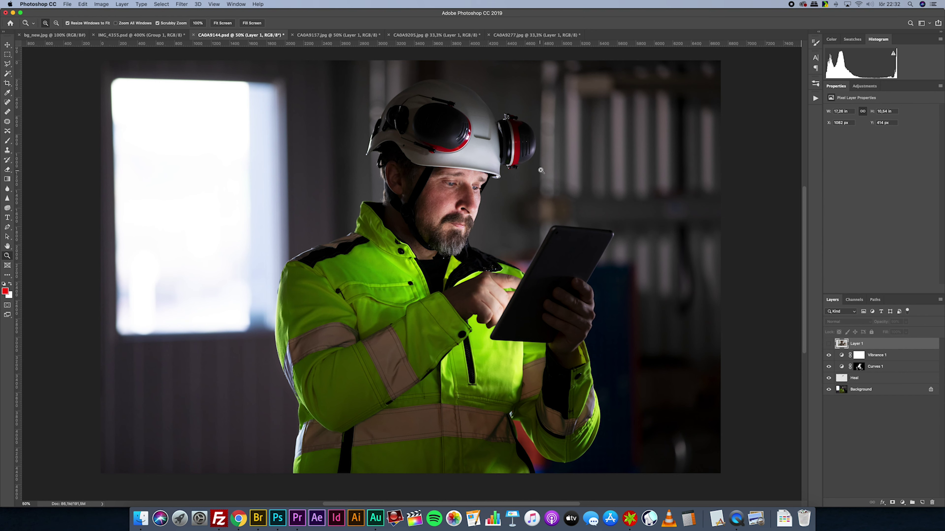
{"action": "left_click", "coordinate": [527, 187]}
{"action": "left_click_drag", "start_coordinate": [527, 182], "coordinate": [541, 194]}
{"action": "key", "text": "super+r"}
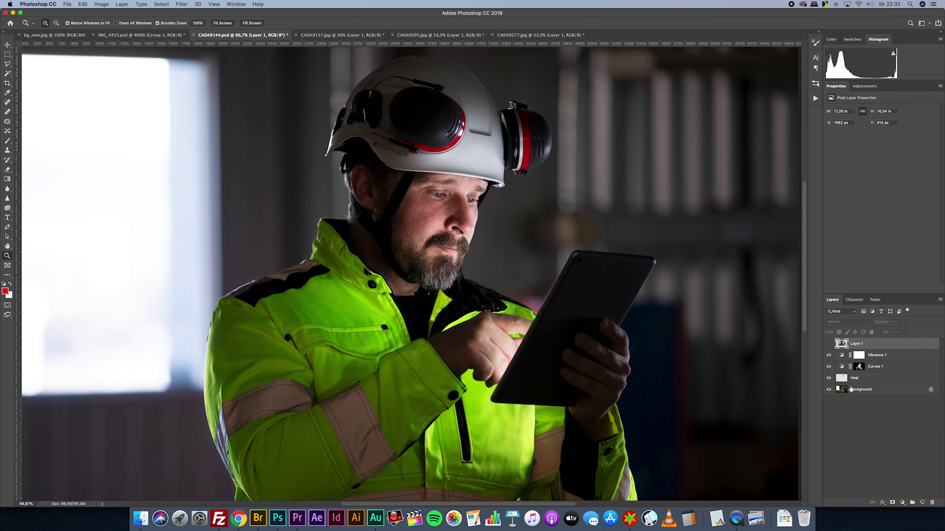
{"action": "left_click", "coordinate": [829, 355]}
{"action": "left_click_drag", "start_coordinate": [828, 366], "coordinate": [828, 379]}
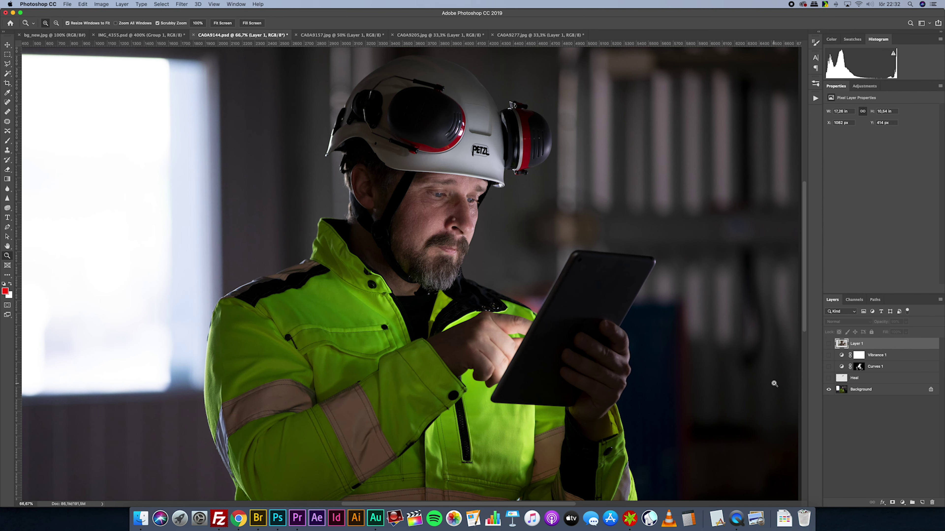
{"action": "left_click", "coordinate": [437, 324], "text": "alt"}
{"action": "key", "text": "super+r"}
{"action": "left_click_drag", "start_coordinate": [439, 306], "coordinate": [453, 318]}
{"action": "key", "text": "super+r"}
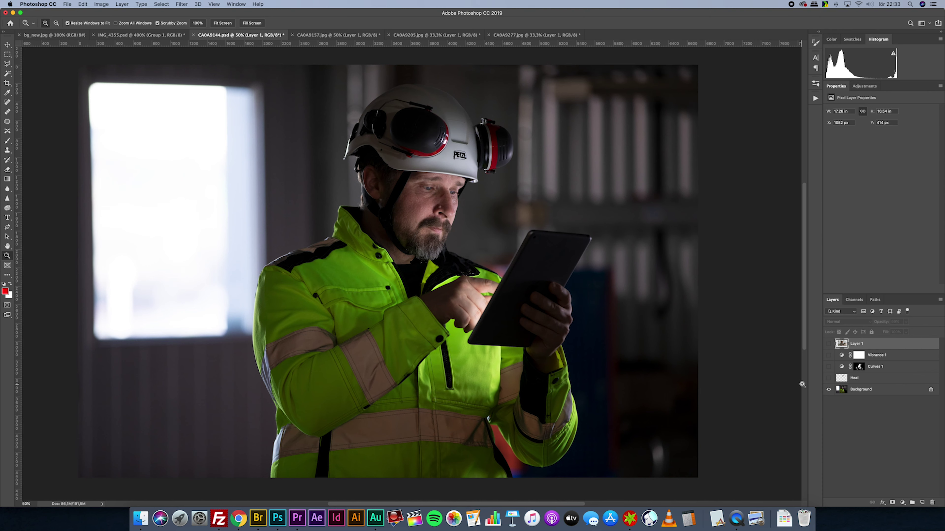
Toggle the Heal layer to compare the helmet with and without its logo, leaving the layer shown
{"action": "left_click", "coordinate": [828, 378]}
{"action": "left_click", "coordinate": [424, 234]}
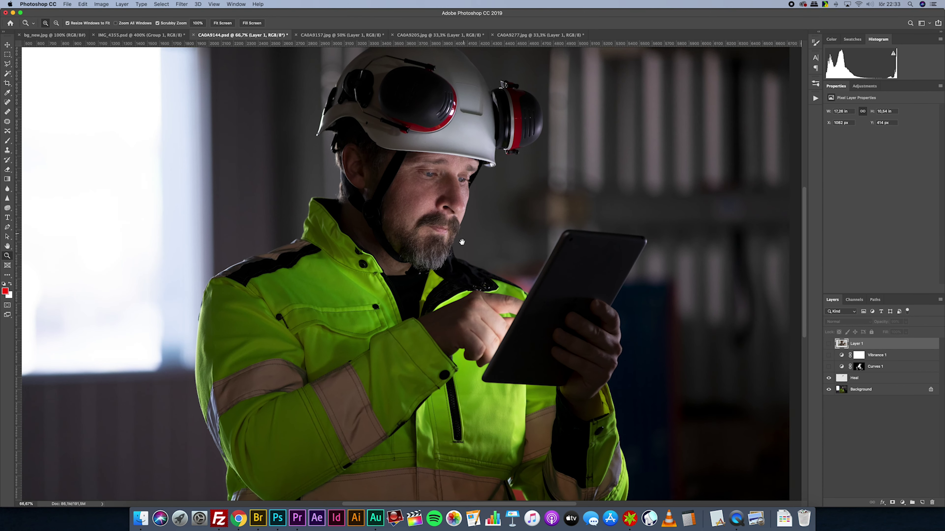
{"action": "left_click", "coordinate": [829, 378]}
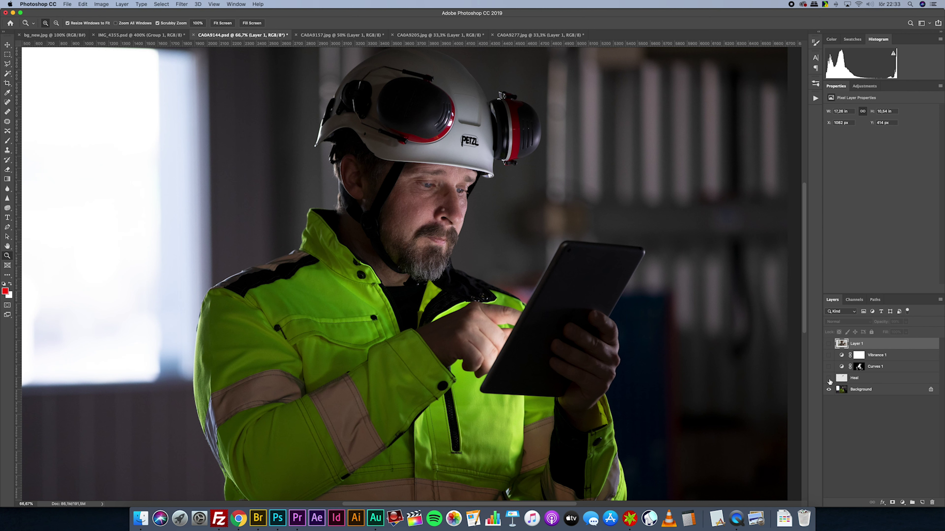
{"action": "left_click", "coordinate": [828, 378]}
Show the Curves 1 layer, view its layer mask on its own, and compare the photo with and without the adjustment
{"action": "left_click", "coordinate": [828, 367]}
{"action": "left_click", "coordinate": [859, 367]}
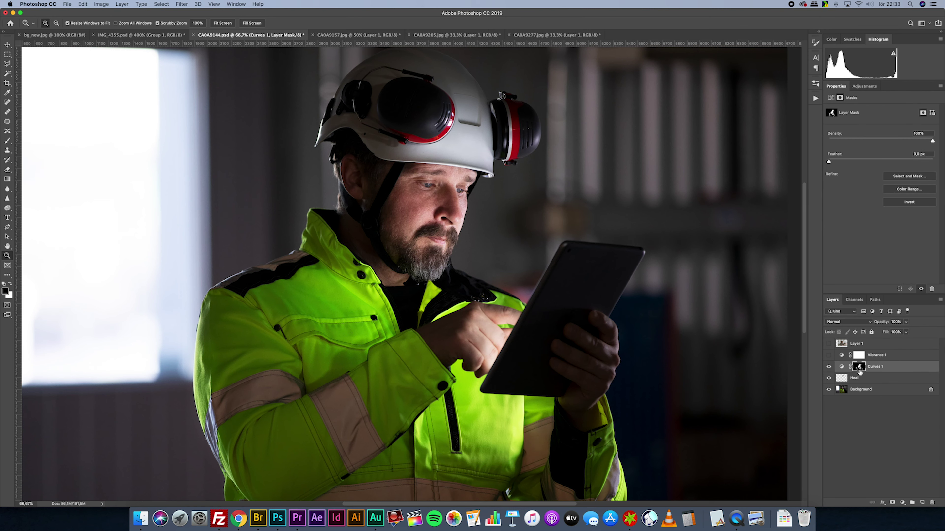
{"action": "key", "text": "alt"}
{"action": "left_click", "coordinate": [859, 367], "text": "alt"}
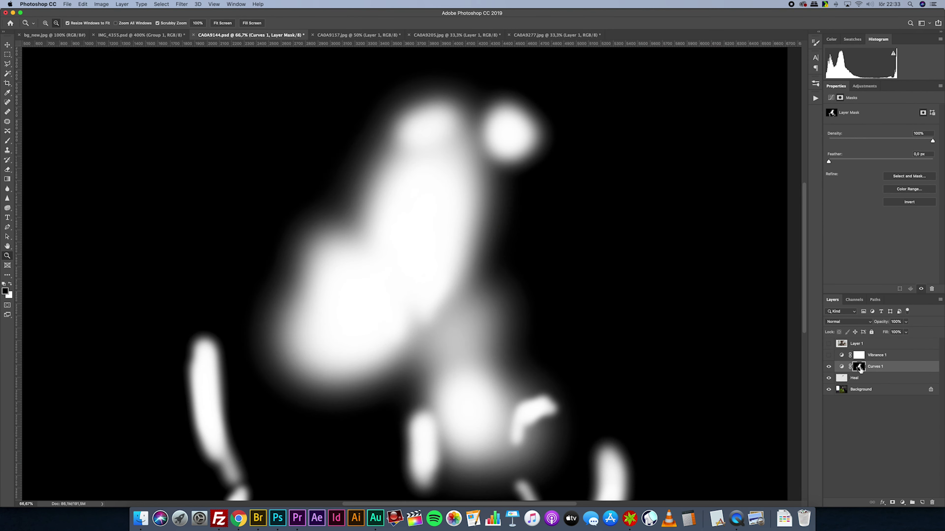
{"action": "left_click", "coordinate": [859, 368], "text": "alt"}
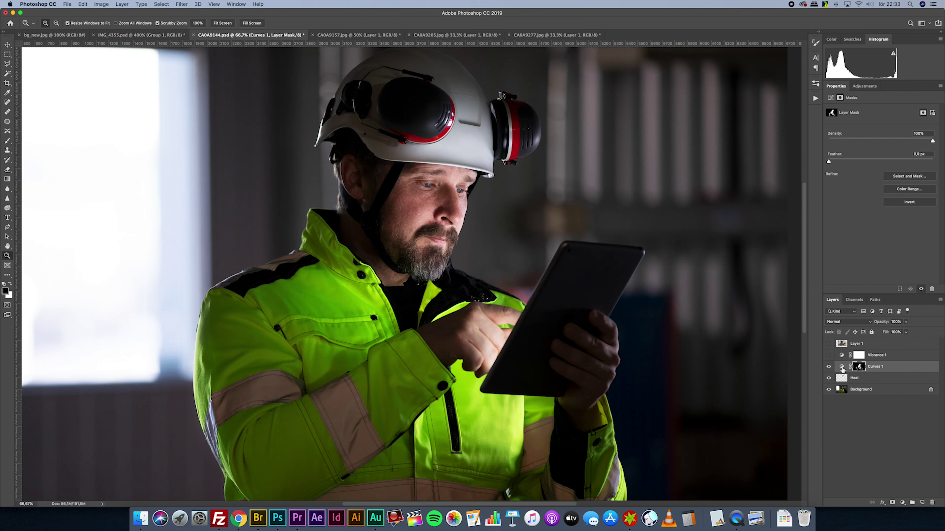
{"action": "left_click", "coordinate": [828, 367]}
{"action": "left_click", "coordinate": [829, 367]}
Show the Vibrance 1 layer, compare its effect on the photo, and display its adjustment settings
{"action": "left_click", "coordinate": [857, 355]}
{"action": "left_click", "coordinate": [829, 356]}
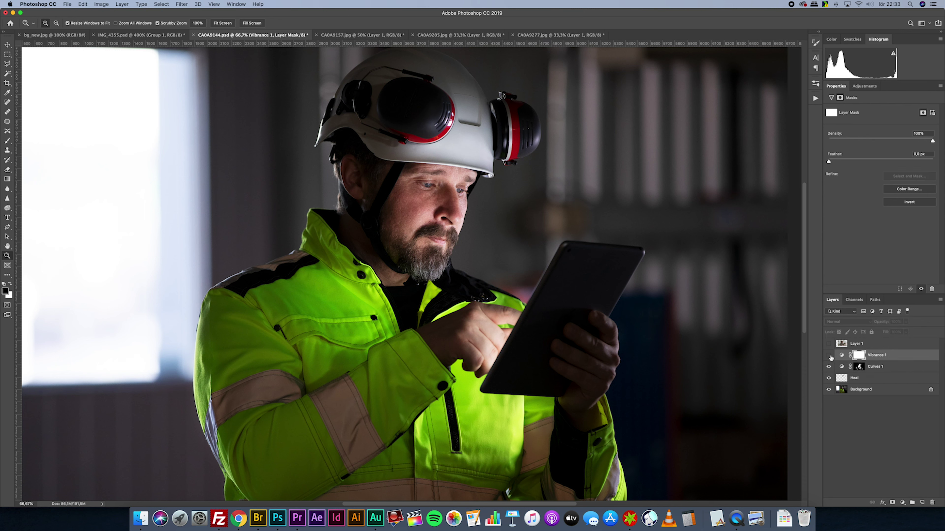
{"action": "left_click", "coordinate": [829, 355]}
{"action": "left_click", "coordinate": [842, 355]}
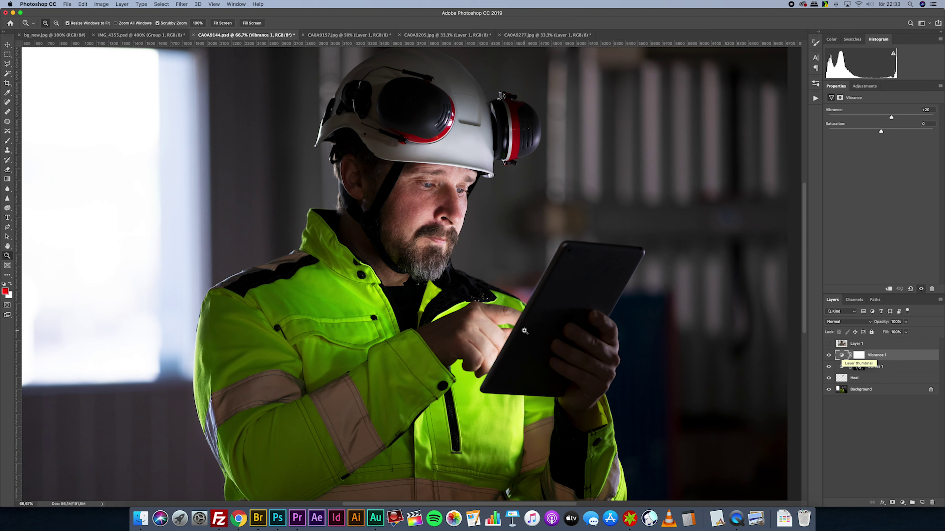
Show the reference photo on Layer 1, set its opacity to 100%, and hide it again
{"action": "left_click", "coordinate": [863, 344]}
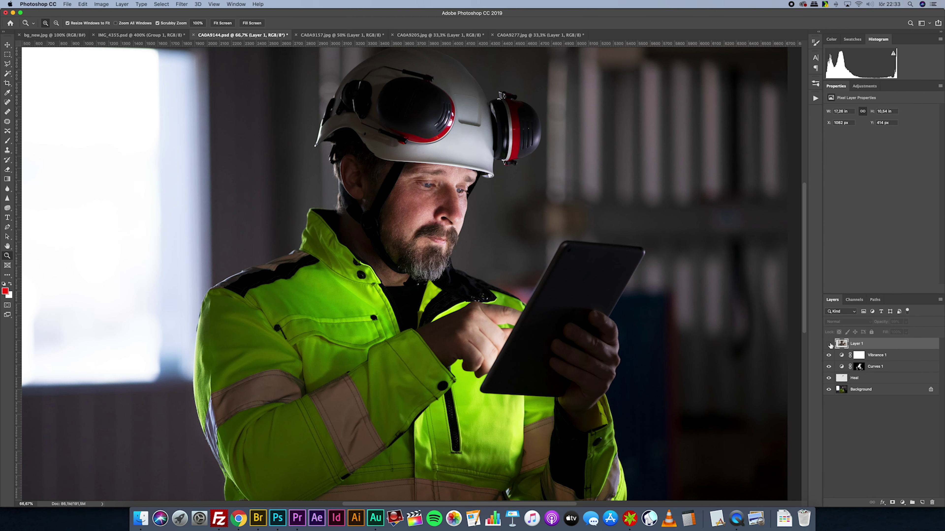
{"action": "left_click", "coordinate": [828, 344]}
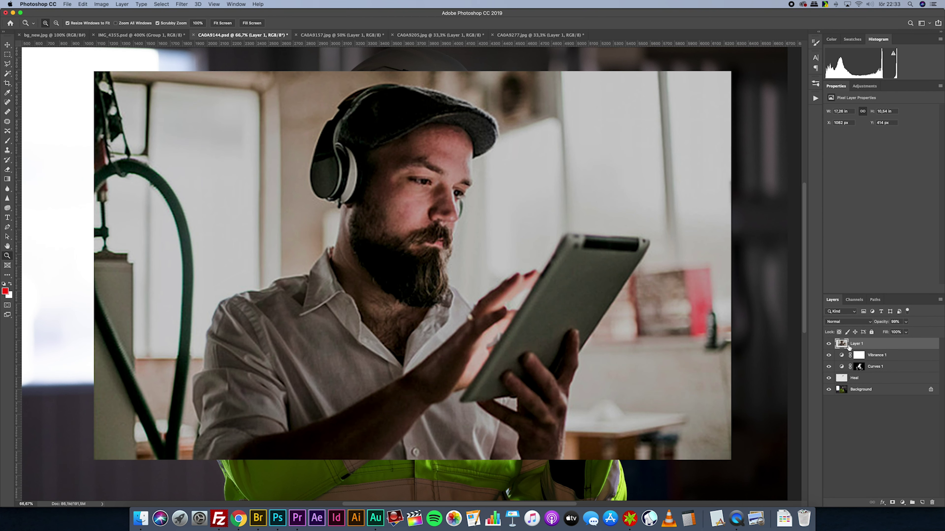
{"action": "left_click_drag", "start_coordinate": [881, 322], "coordinate": [903, 323]}
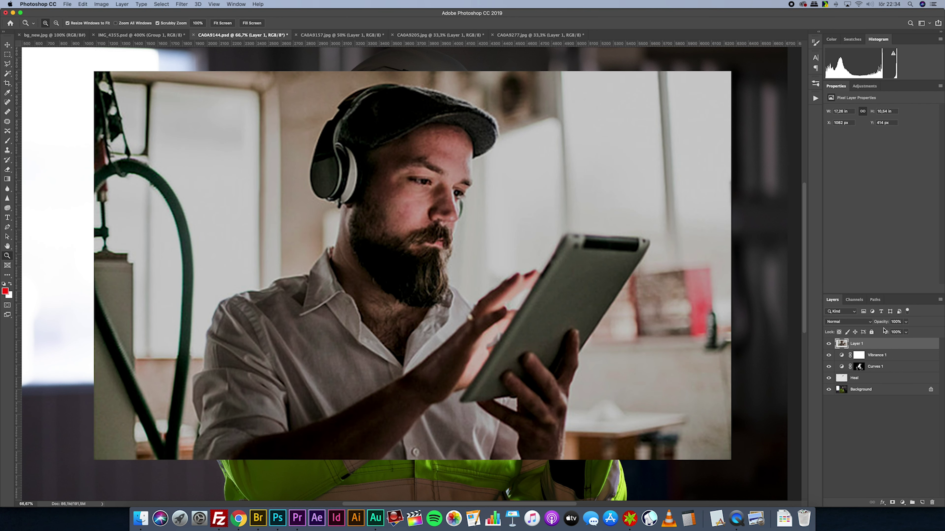
{"action": "left_click", "coordinate": [829, 344]}
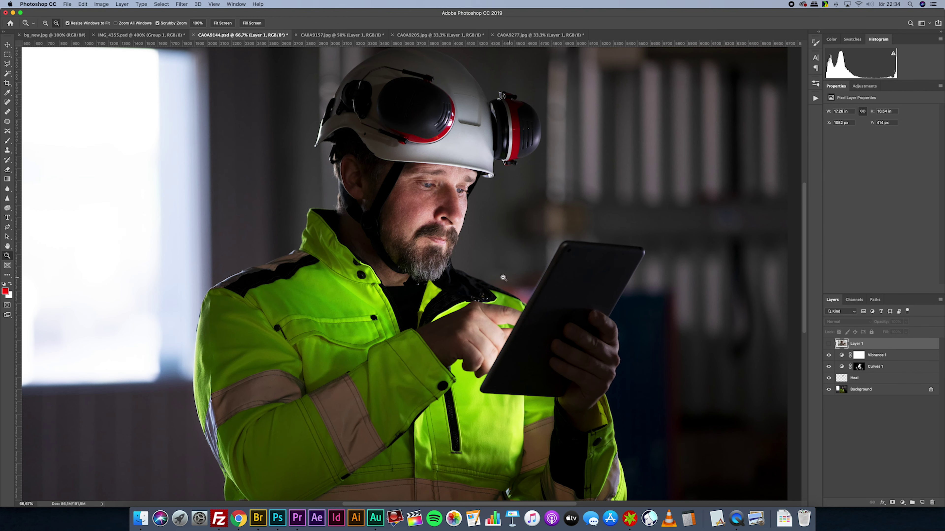
{"action": "left_click", "coordinate": [481, 277], "text": "alt"}
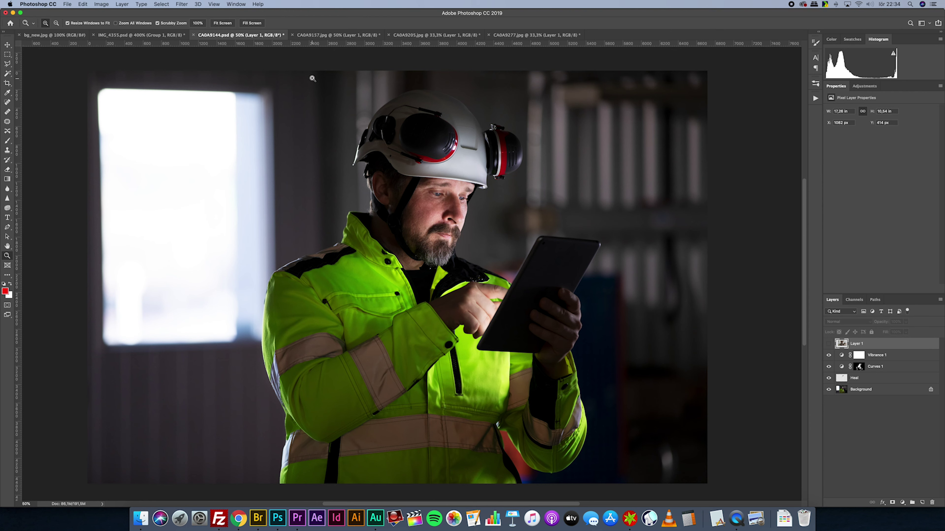
Switch to CA0A9157.jpg, outline the man's head and body with a red brush, and undo the strokes
{"action": "left_click", "coordinate": [328, 36]}
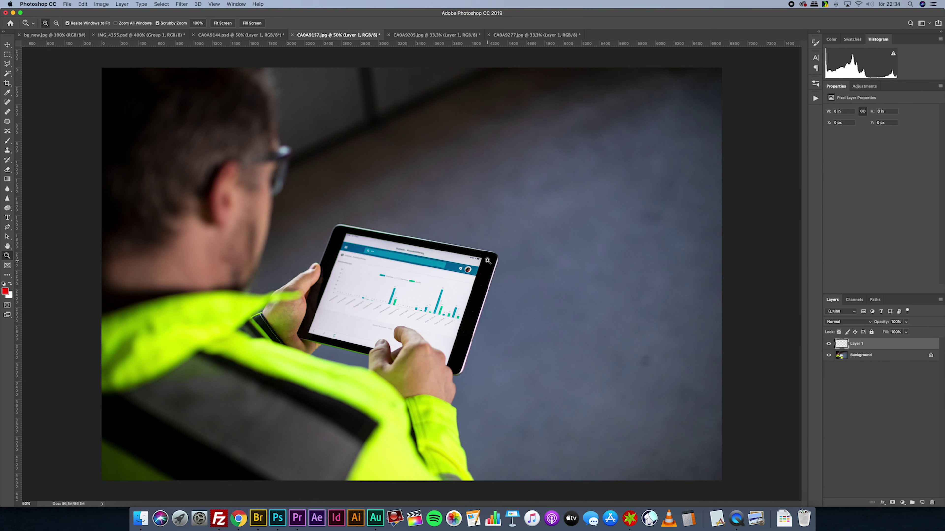
{"action": "key", "text": "b"}
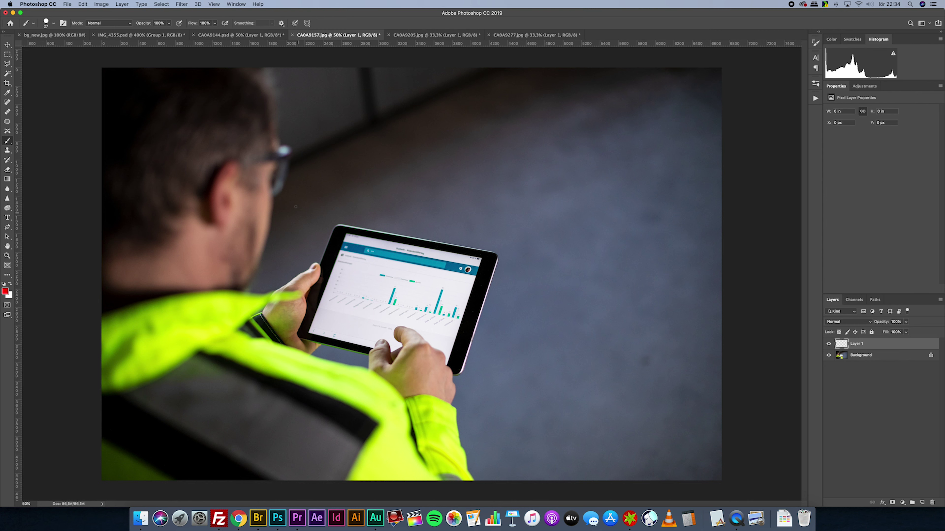
{"action": "mouse_move", "coordinate": [330, 128]}
{"action": "left_mouse_down"}
{"action": "mouse_move", "coordinate": [328, 114]}
{"action": "mouse_move", "coordinate": [36, 419]}
{"action": "left_mouse_up"}
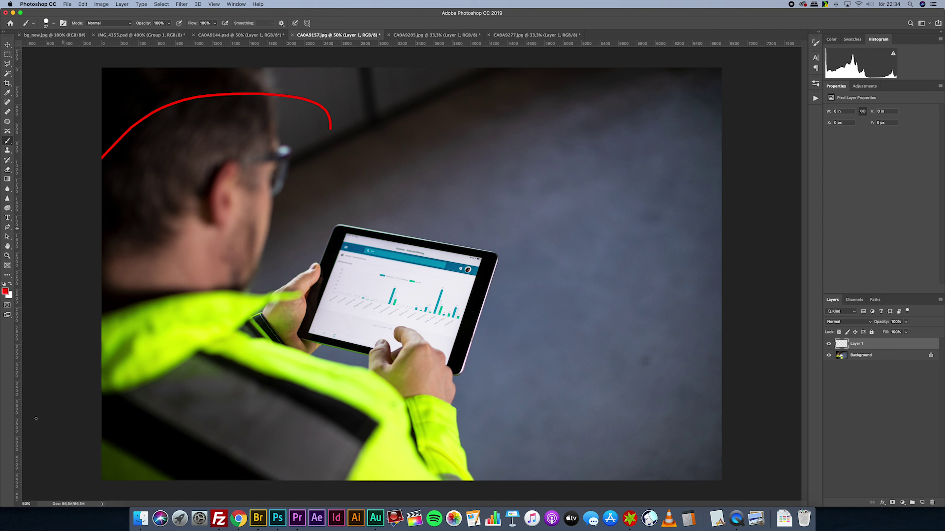
{"action": "mouse_move", "coordinate": [374, 486]}
{"action": "left_mouse_down"}
{"action": "mouse_move", "coordinate": [391, 415]}
{"action": "mouse_move", "coordinate": [368, 267]}
{"action": "mouse_move", "coordinate": [334, 143]}
{"action": "left_mouse_up"}
{"action": "key", "text": "super+z"}
{"action": "key", "text": "super+z"}
Outline the tablet and the blurred floor area in red with the brush, undoing each outline
{"action": "mouse_move", "coordinate": [476, 253]}
{"action": "left_mouse_down"}
{"action": "mouse_move", "coordinate": [353, 222]}
{"action": "mouse_move", "coordinate": [281, 366]}
{"action": "mouse_move", "coordinate": [318, 361]}
{"action": "mouse_move", "coordinate": [444, 382]}
{"action": "mouse_move", "coordinate": [474, 319]}
{"action": "mouse_move", "coordinate": [474, 250]}
{"action": "left_mouse_up"}
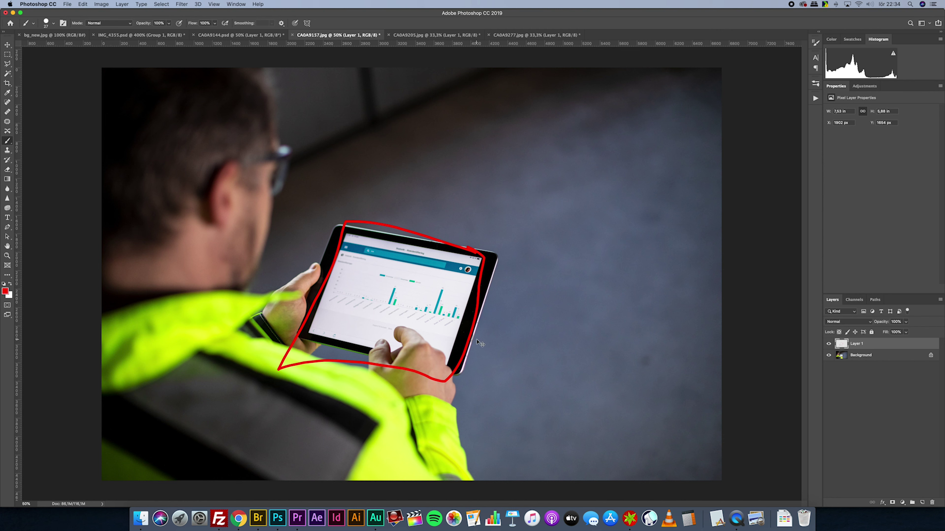
{"action": "key", "text": "super+z"}
{"action": "mouse_move", "coordinate": [722, 118]}
{"action": "left_mouse_down"}
{"action": "mouse_move", "coordinate": [552, 103]}
{"action": "mouse_move", "coordinate": [399, 169]}
{"action": "mouse_move", "coordinate": [315, 307]}
{"action": "mouse_move", "coordinate": [386, 407]}
{"action": "mouse_move", "coordinate": [568, 459]}
{"action": "mouse_move", "coordinate": [673, 392]}
{"action": "mouse_move", "coordinate": [708, 186]}
{"action": "left_mouse_up"}
{"action": "left_click_drag", "start_coordinate": [710, 139], "coordinate": [710, 136]}
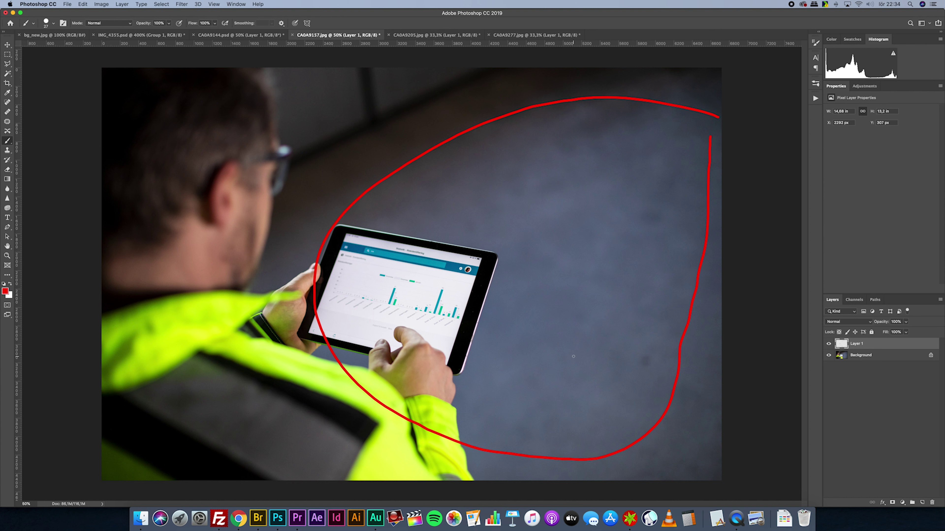
{"action": "key", "text": "super+z"}
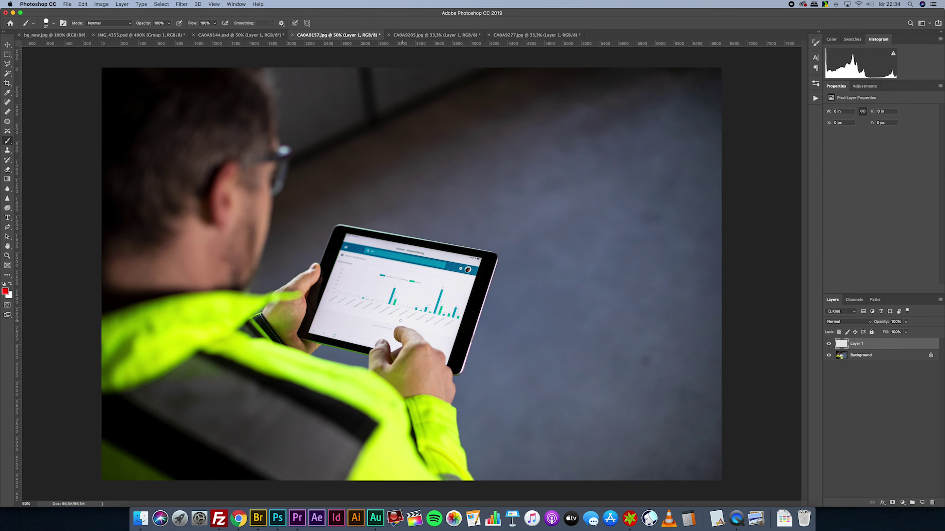
Switch to CA0A9205.jpg and outline the dark background area behind the man in red with the brush
{"action": "left_click", "coordinate": [428, 35]}
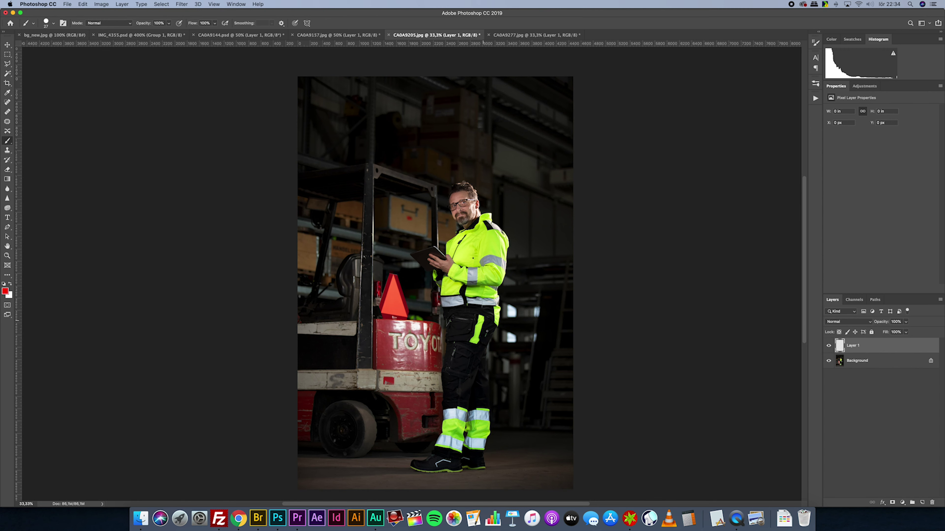
{"action": "key", "text": "z"}
{"action": "left_click", "coordinate": [481, 281]}
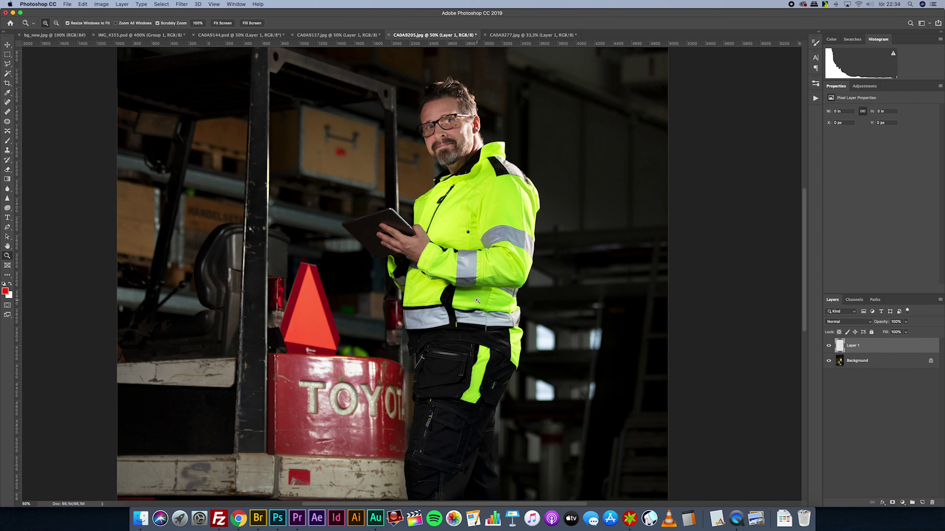
{"action": "left_click_drag", "start_coordinate": [479, 272], "coordinate": [466, 286]}
{"action": "key", "text": "b"}
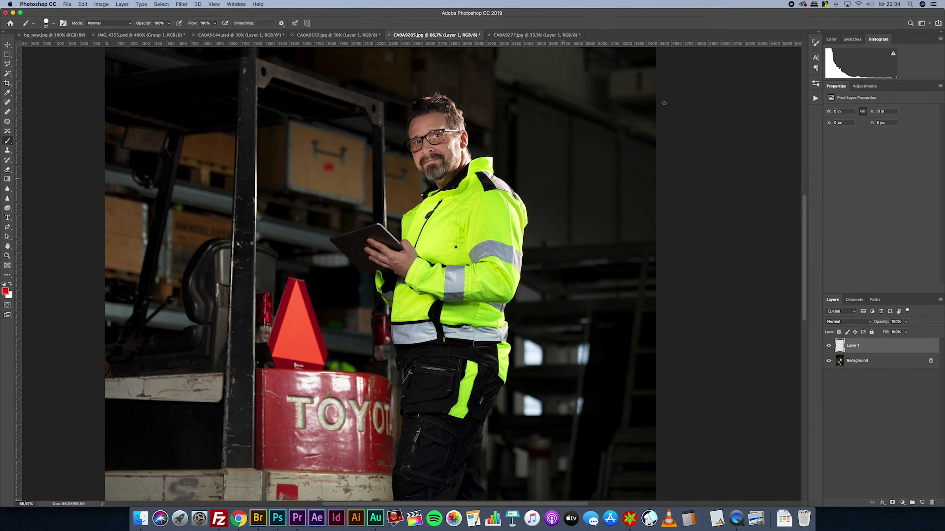
{"action": "mouse_move", "coordinate": [627, 78]}
{"action": "left_mouse_down"}
{"action": "mouse_move", "coordinate": [446, 73]}
{"action": "mouse_move", "coordinate": [444, 149]}
{"action": "mouse_move", "coordinate": [478, 442]}
{"action": "mouse_move", "coordinate": [620, 444]}
{"action": "mouse_move", "coordinate": [649, 311]}
{"action": "mouse_move", "coordinate": [629, 80]}
{"action": "left_mouse_up"}
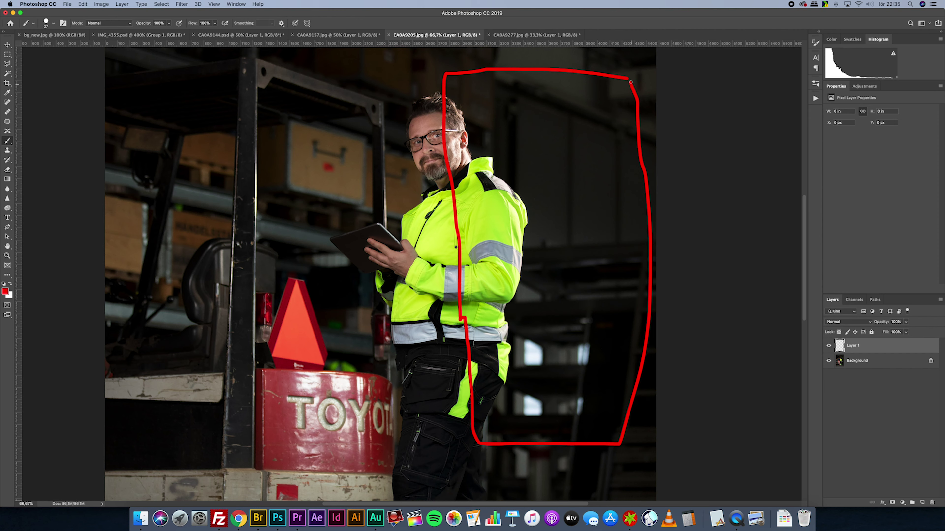
Inspect the man's face and jacket up close, and add a red brush mark at the side of his face
{"action": "key", "text": "z"}
{"action": "left_click", "coordinate": [458, 152]}
{"action": "left_click", "coordinate": [457, 152]}
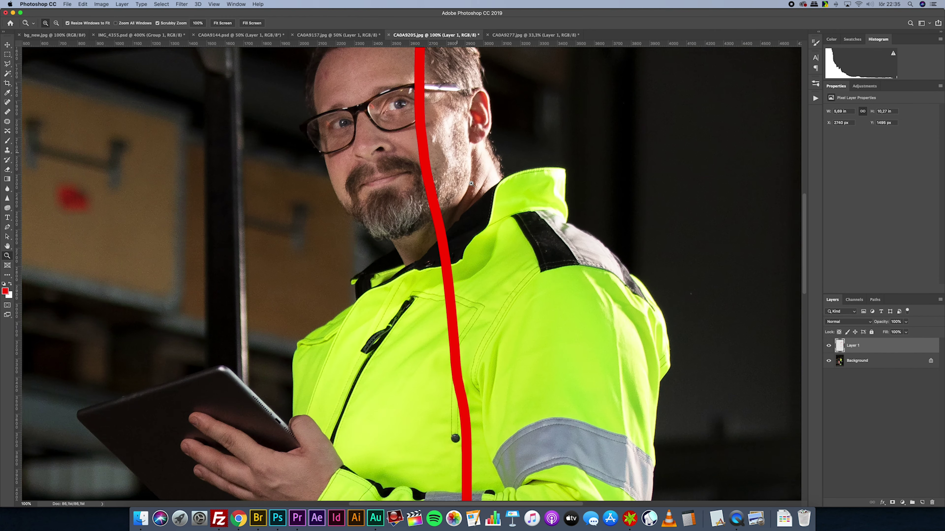
{"action": "left_click", "coordinate": [471, 165], "text": "alt"}
{"action": "left_click", "coordinate": [471, 165], "text": "alt"}
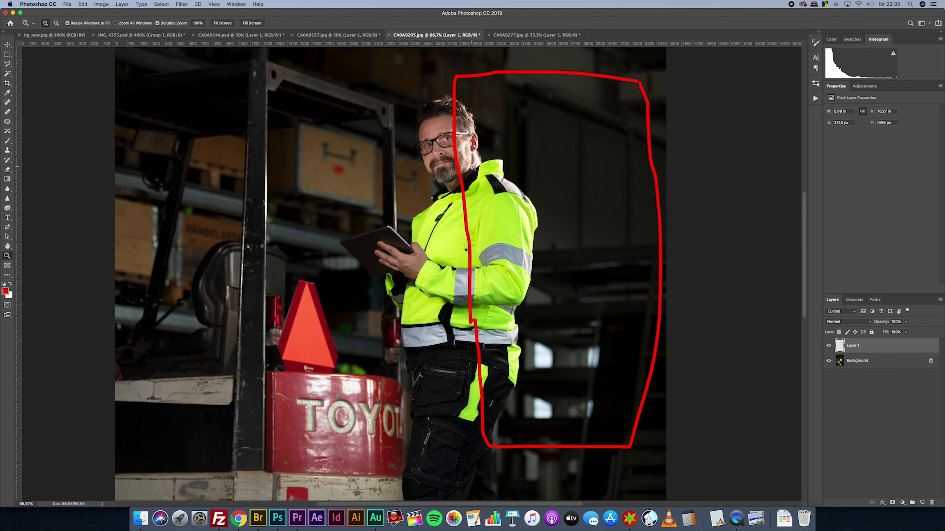
{"action": "left_click", "coordinate": [459, 203], "text": "alt"}
{"action": "left_click", "coordinate": [459, 204], "text": "alt"}
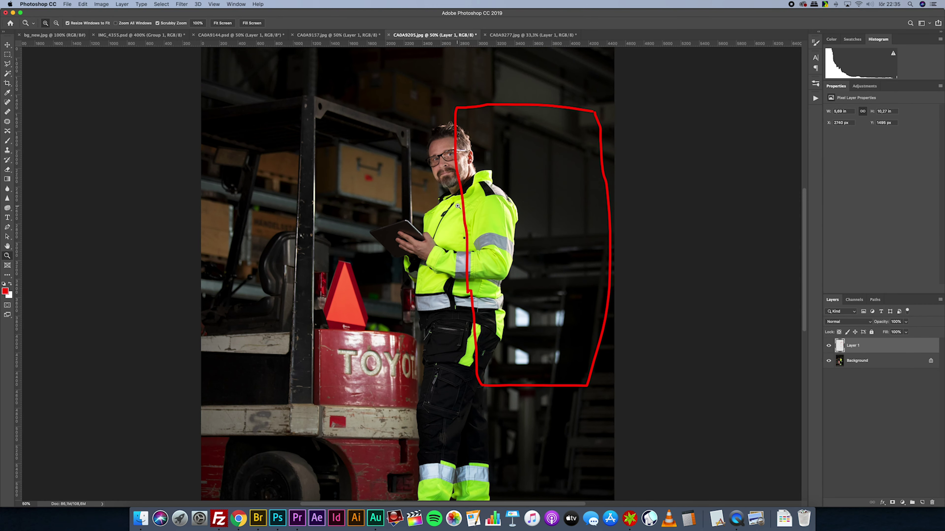
{"action": "key", "text": "b"}
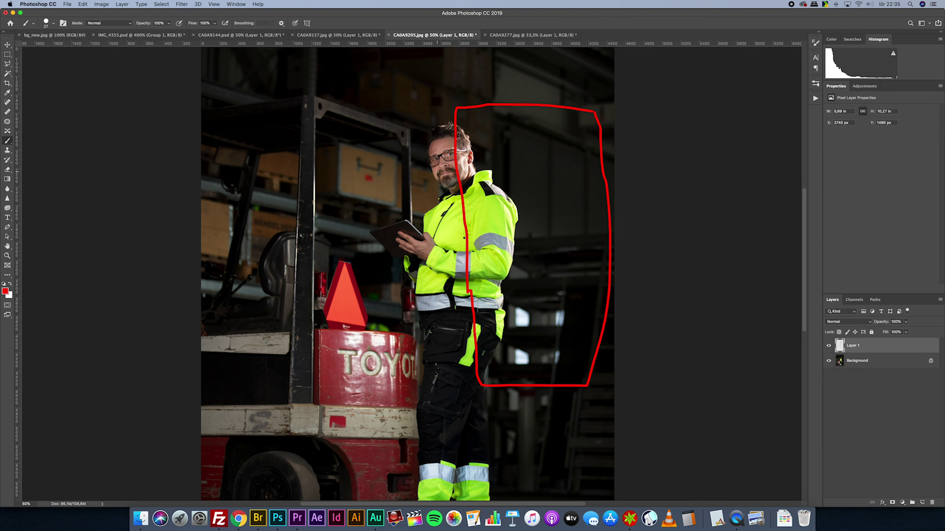
{"action": "mouse_move", "coordinate": [461, 149]}
{"action": "left_mouse_down"}
{"action": "mouse_move", "coordinate": [439, 116]}
{"action": "mouse_move", "coordinate": [363, 101]}
{"action": "mouse_move", "coordinate": [266, 123]}
{"action": "mouse_move", "coordinate": [205, 248]}
{"action": "mouse_move", "coordinate": [245, 371]}
{"action": "mouse_move", "coordinate": [344, 427]}
{"action": "mouse_move", "coordinate": [431, 415]}
{"action": "mouse_move", "coordinate": [469, 343]}
{"action": "mouse_move", "coordinate": [482, 228]}
{"action": "mouse_move", "coordinate": [461, 142]}
{"action": "left_mouse_up"}
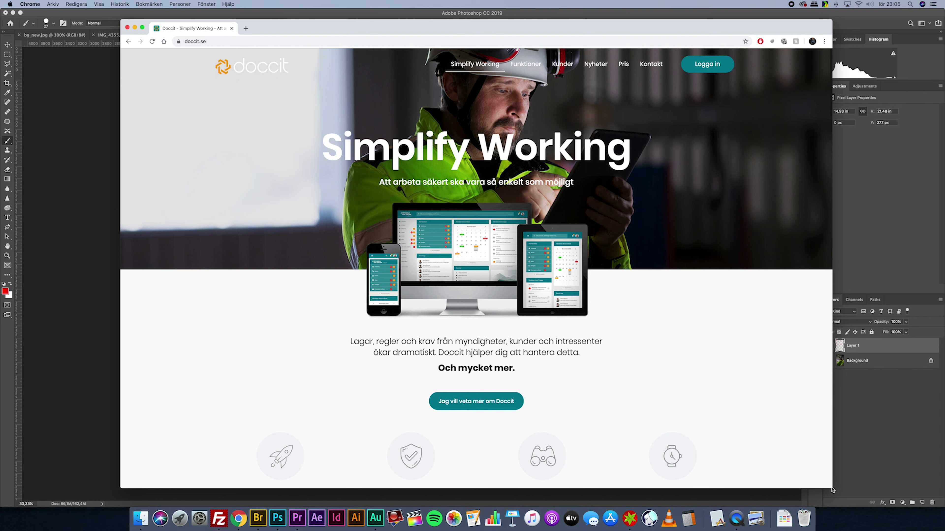
In Chrome, shrink the doccit.se window to phone width and widen it back to desktop width to show the responsive layout
{"action": "left_click_drag", "start_coordinate": [832, 490], "coordinate": [268, 461]}
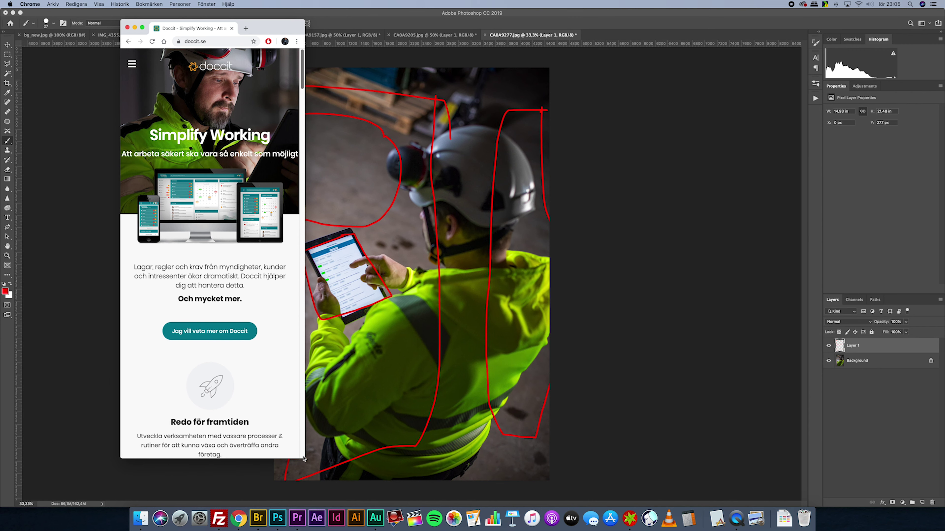
{"action": "left_click_drag", "start_coordinate": [312, 460], "coordinate": [559, 473]}
{"action": "left_click_drag", "start_coordinate": [631, 480], "coordinate": [822, 496]}
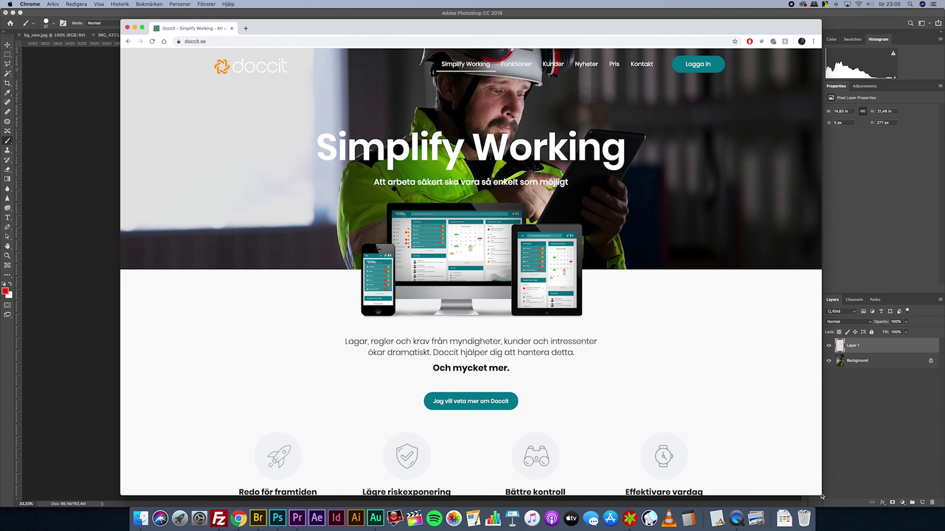